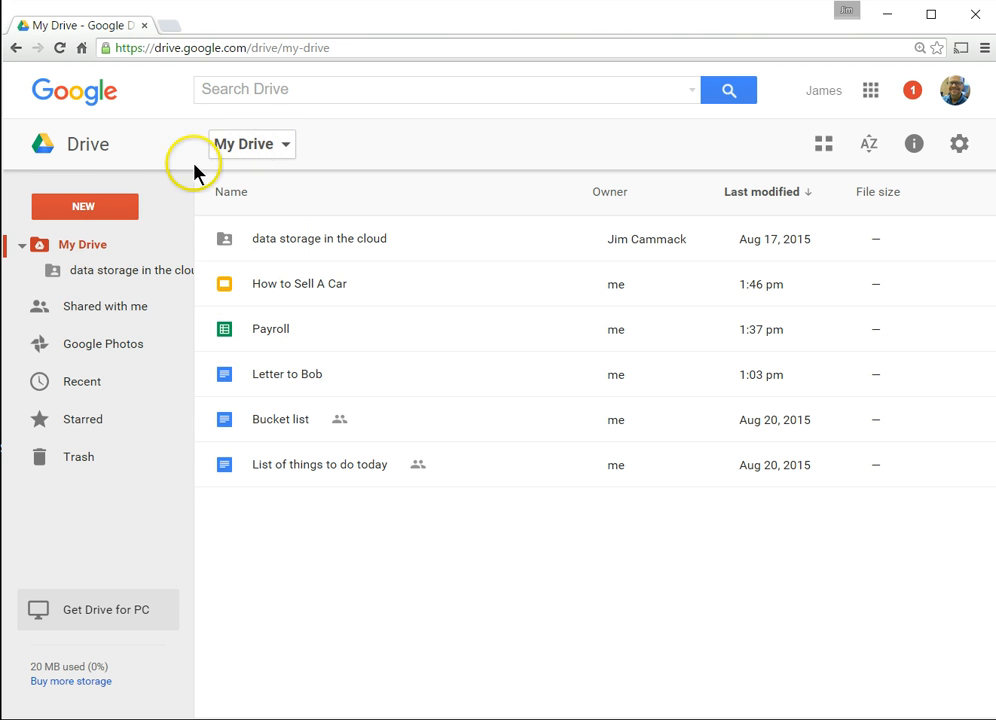
- Create a new folder named Lions in My Drive
left_click(103, 216)
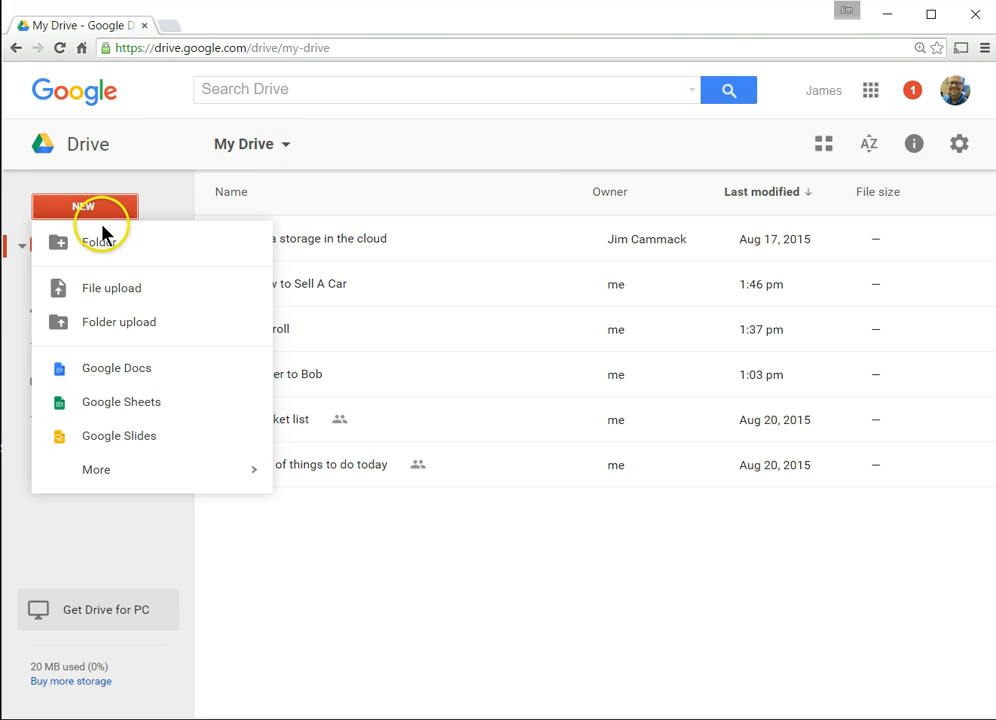
left_click(100, 243)
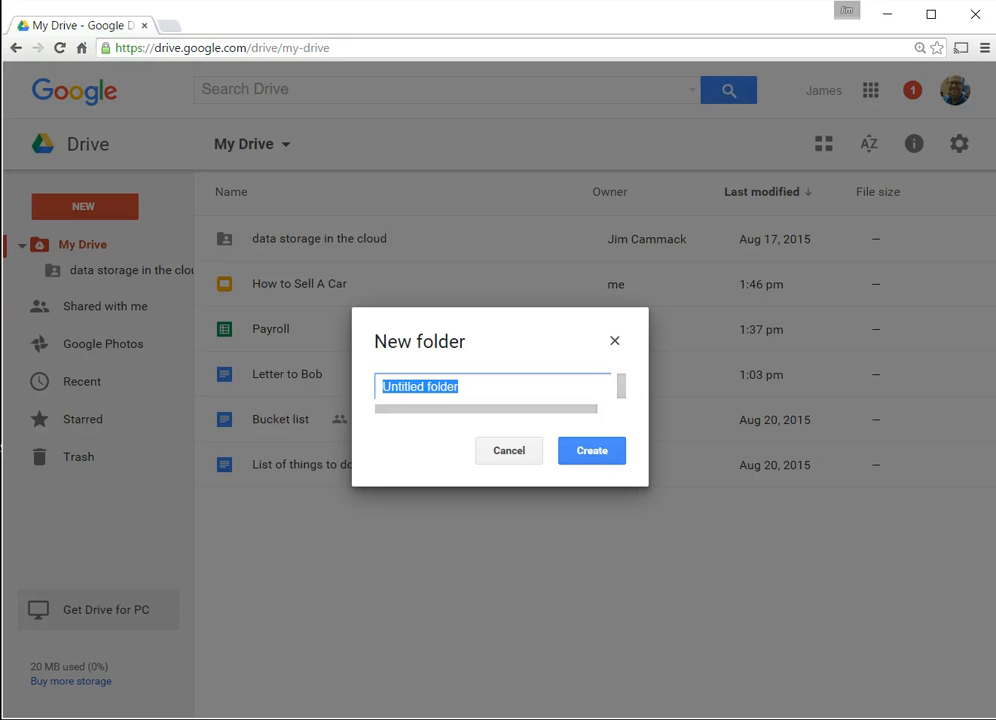
type("Lions")
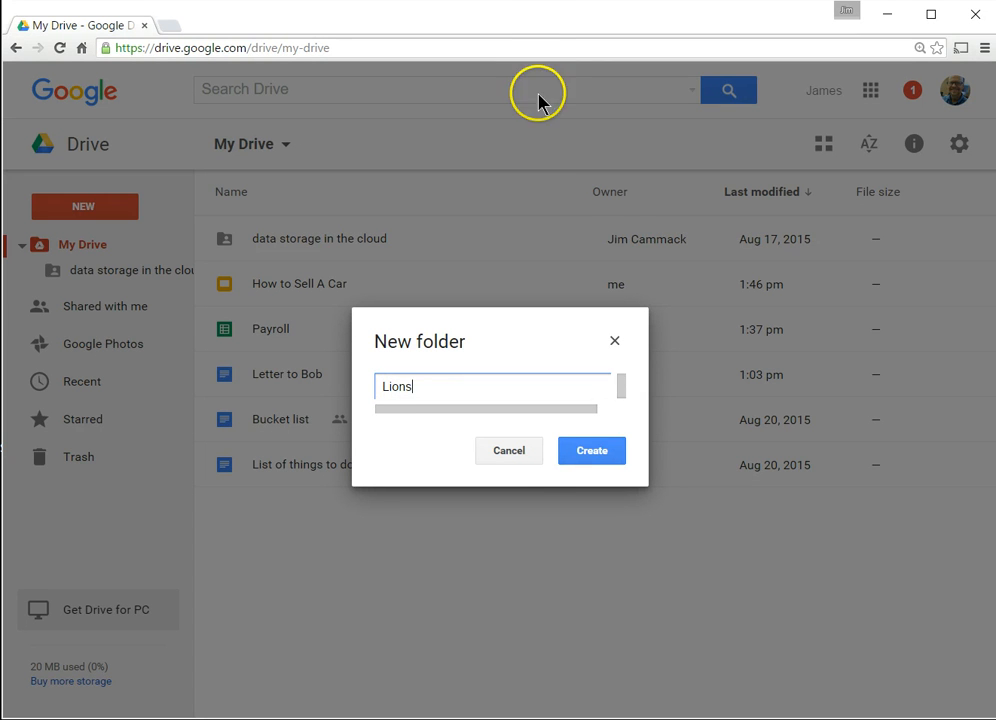
left_click(582, 457)
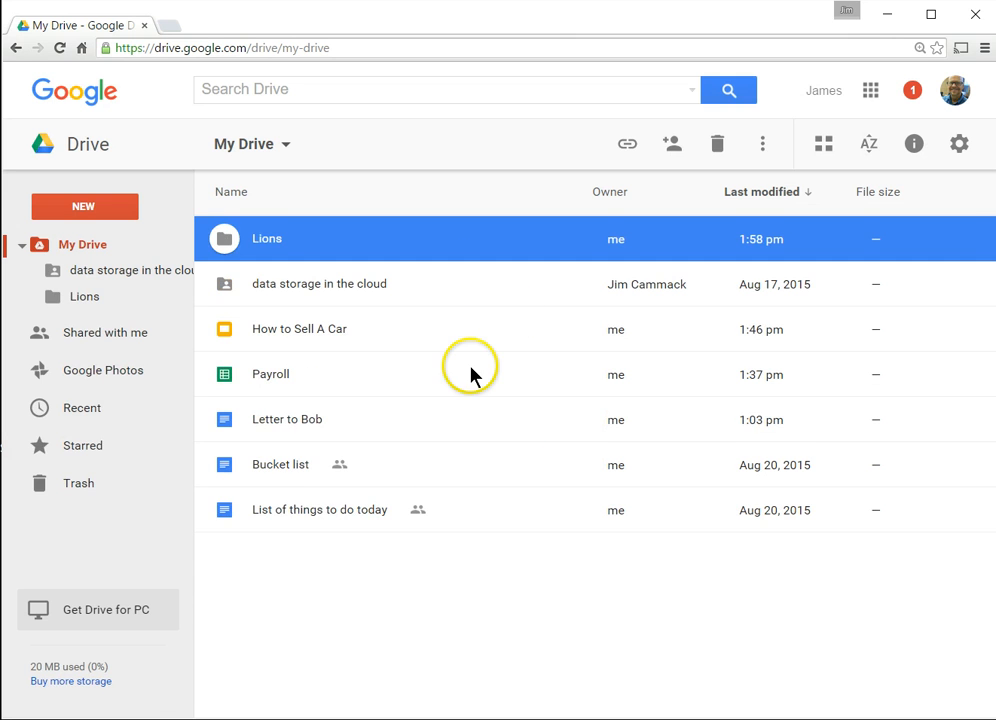
- Open the Lions folder and create a blank Google Sheets spreadsheet inside it
left_click(265, 249)
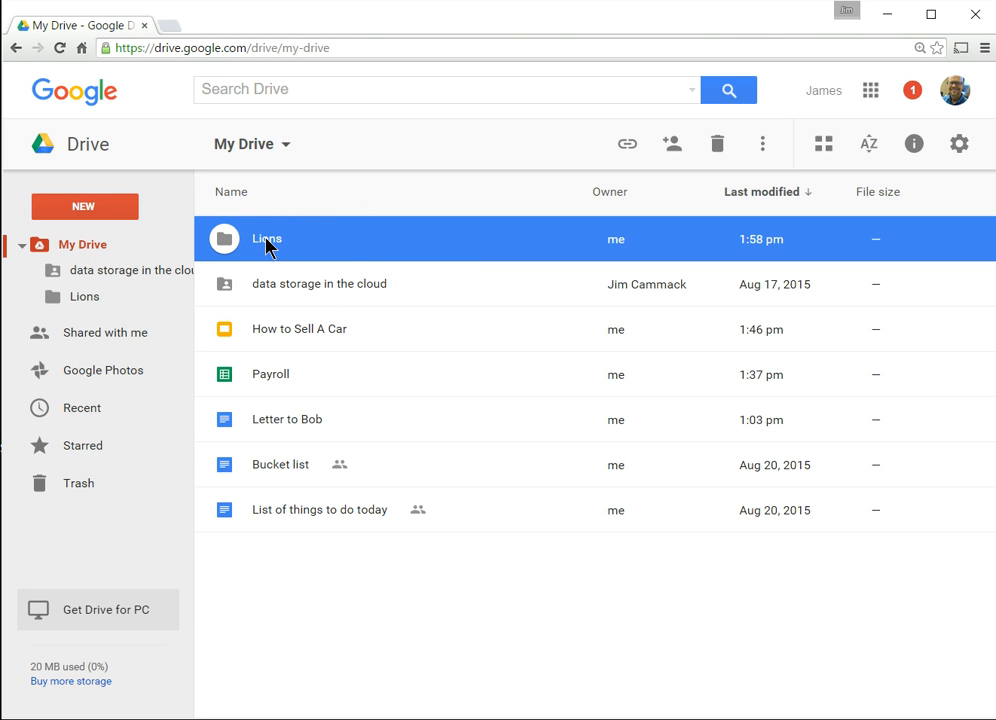
double_click(266, 243)
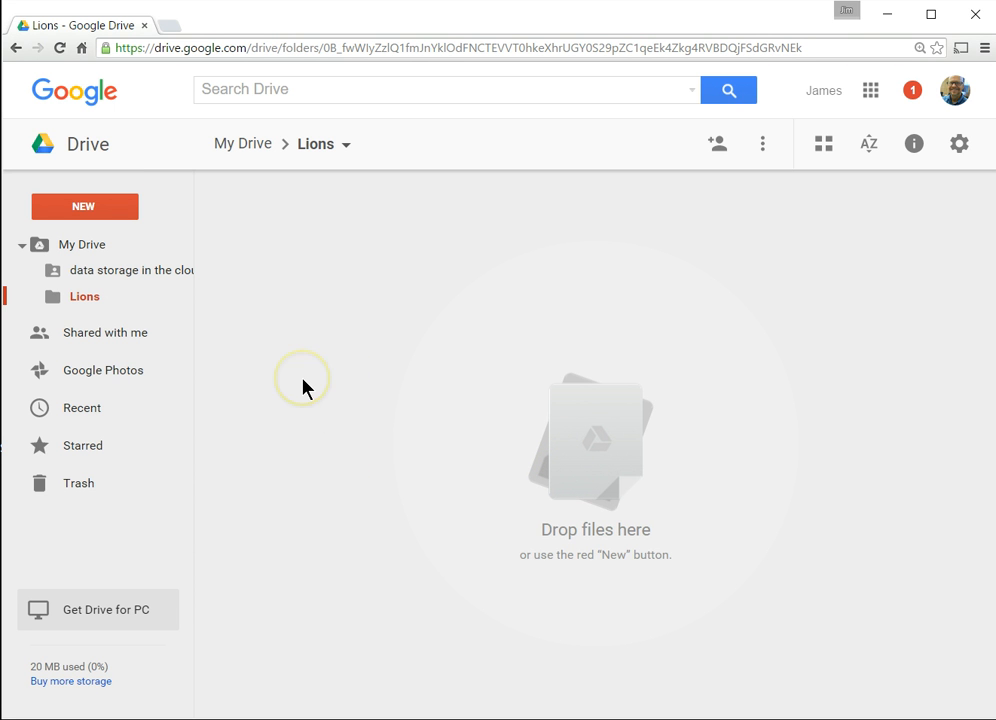
left_click(115, 209)
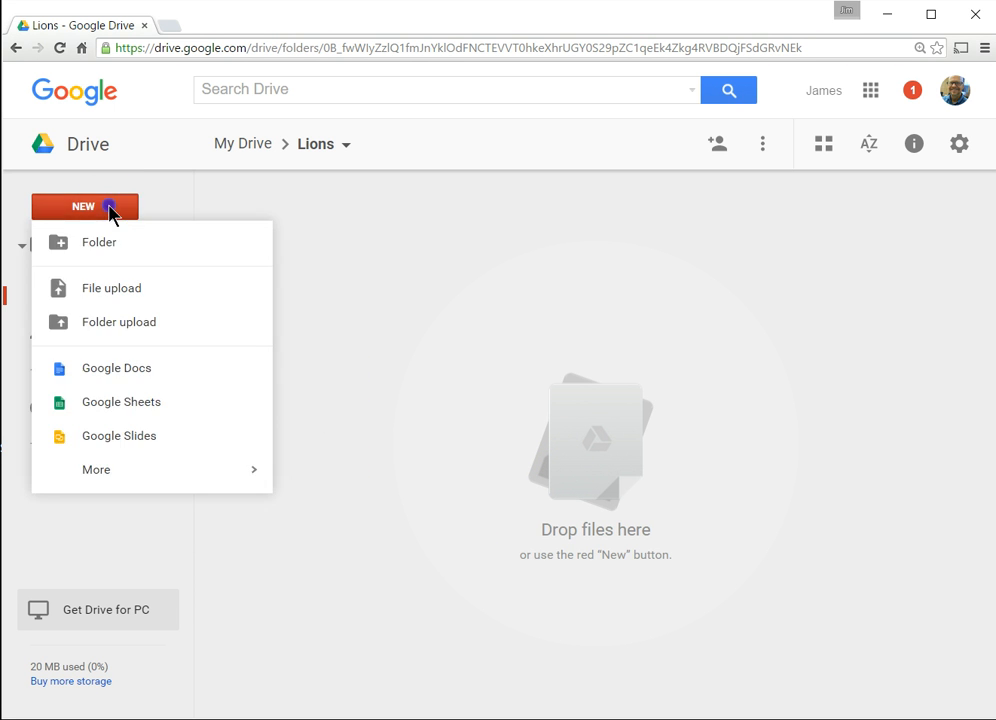
left_click(86, 408)
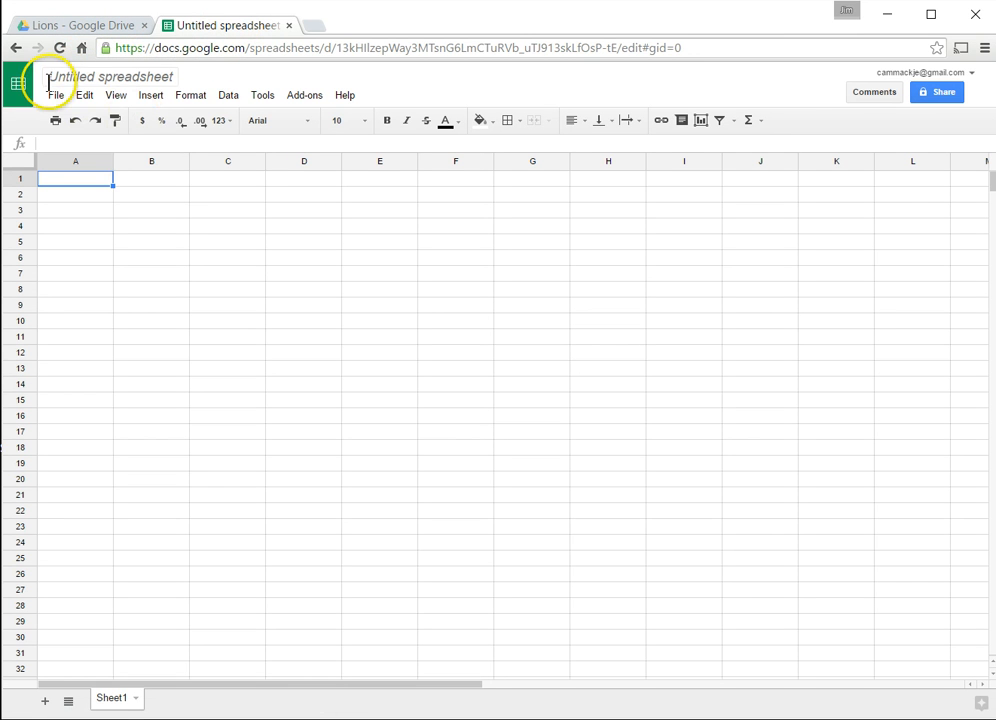
- Rename the untitled spreadsheet as team roster
left_click_drag(48, 77, 105, 77)
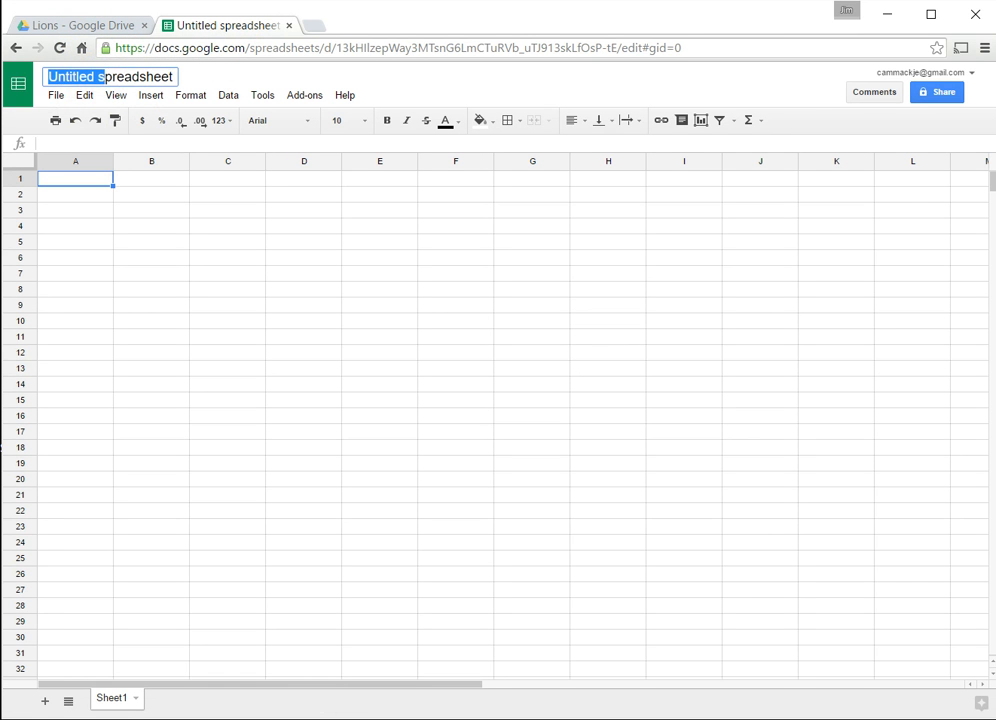
left_click(93, 107)
left_click(67, 76)
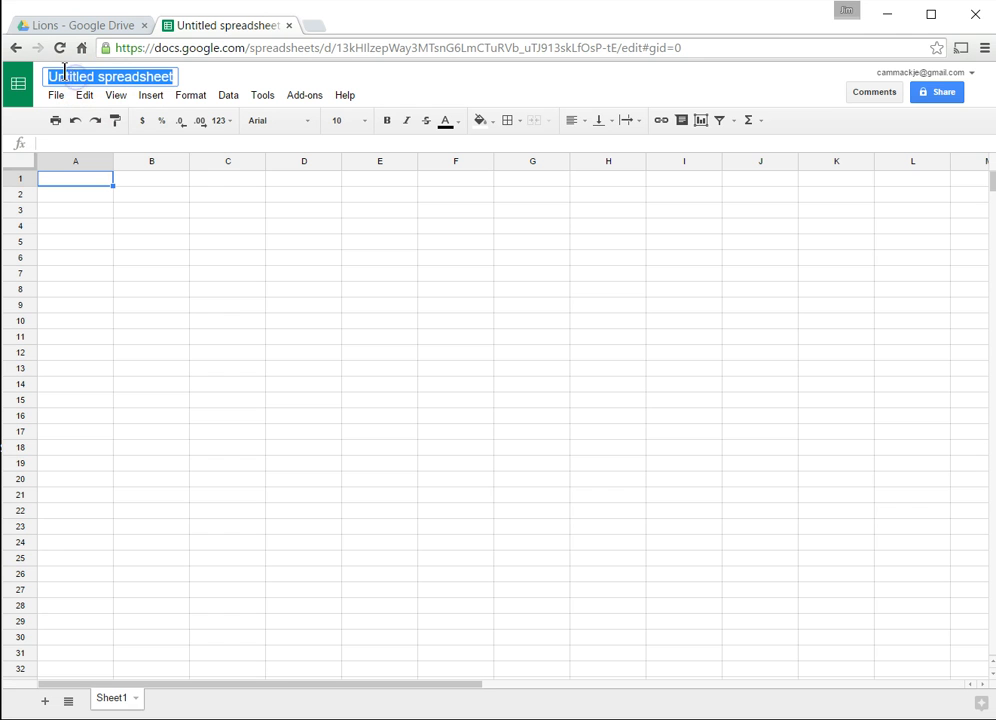
type("team")
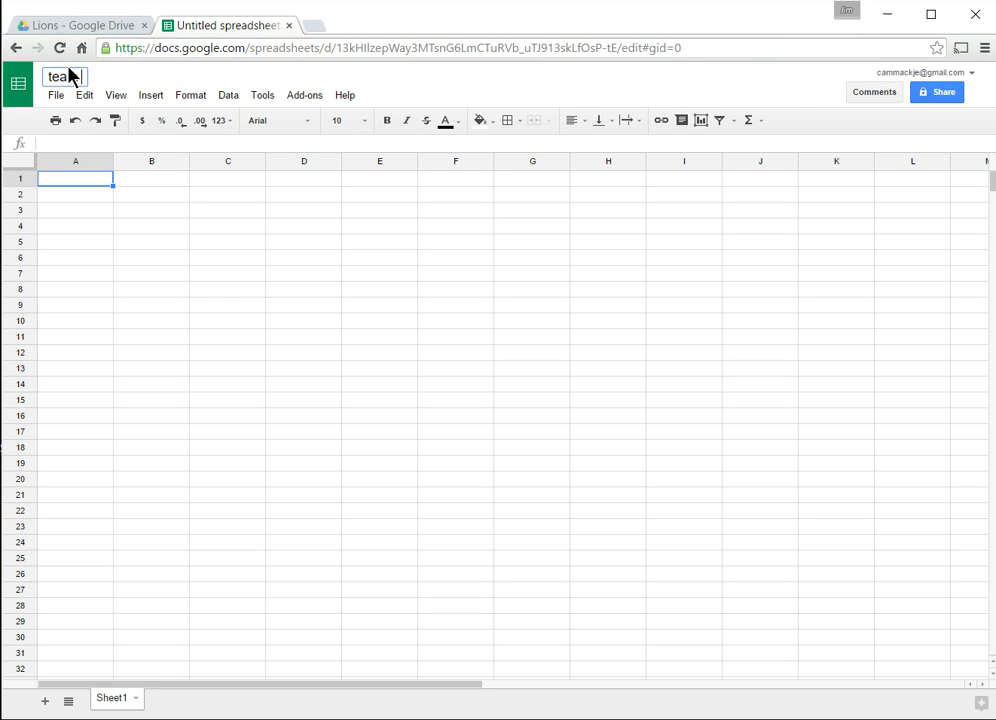
type(" roster")
- Enter the full names of the three players in cells A4 to A6
left_click(76, 229)
type("Ju")
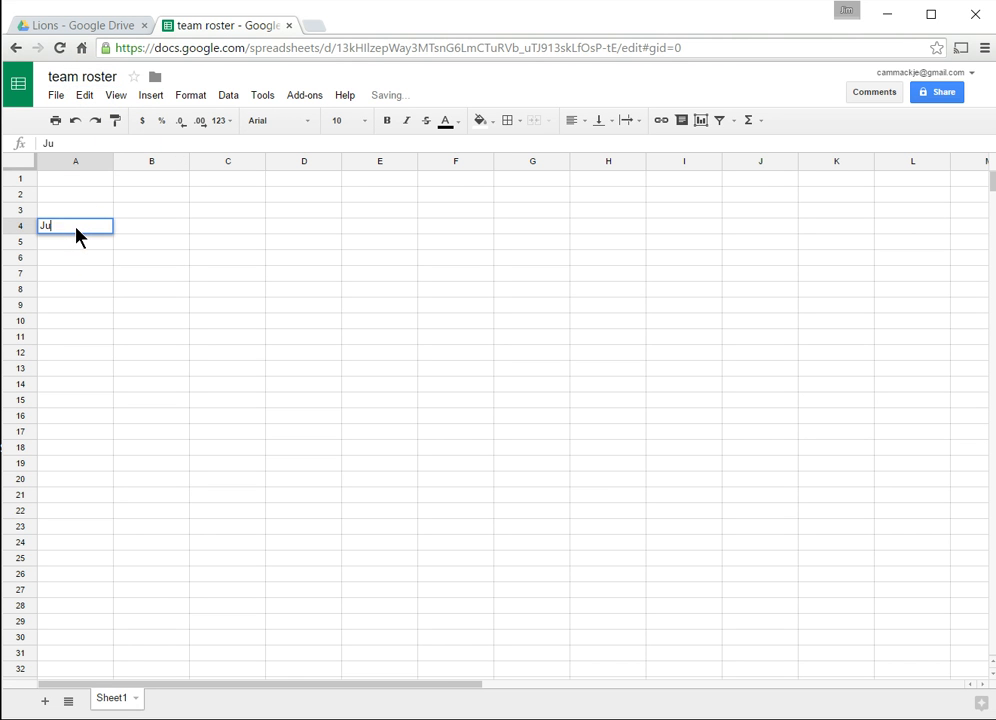
type("an Ro")
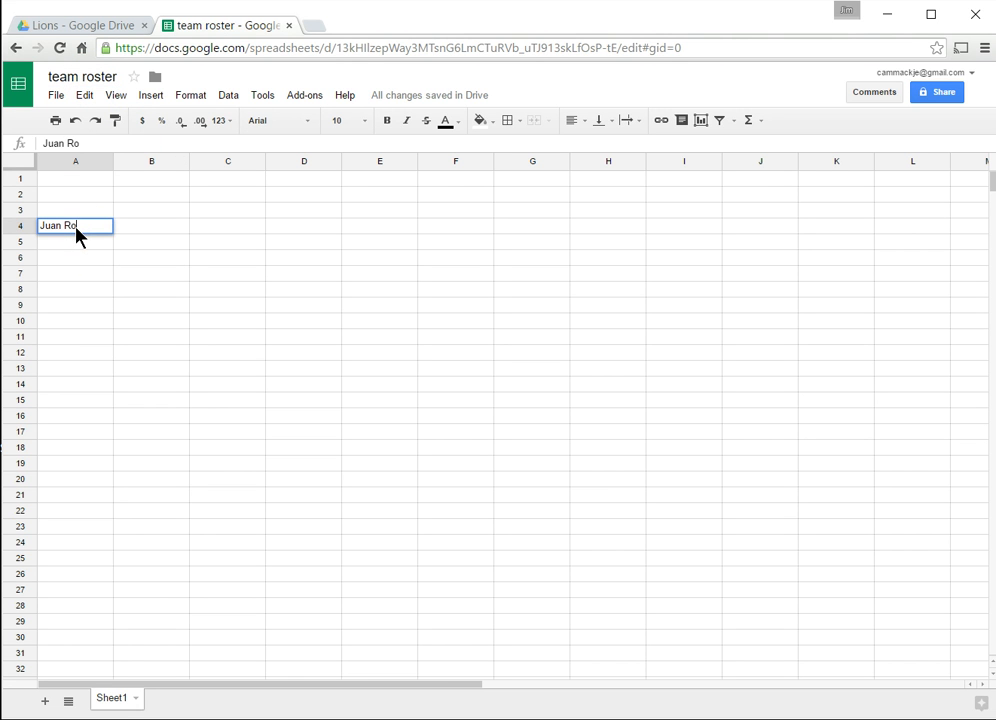
type("driguez")
key("Return")
type("Jamie Smi")
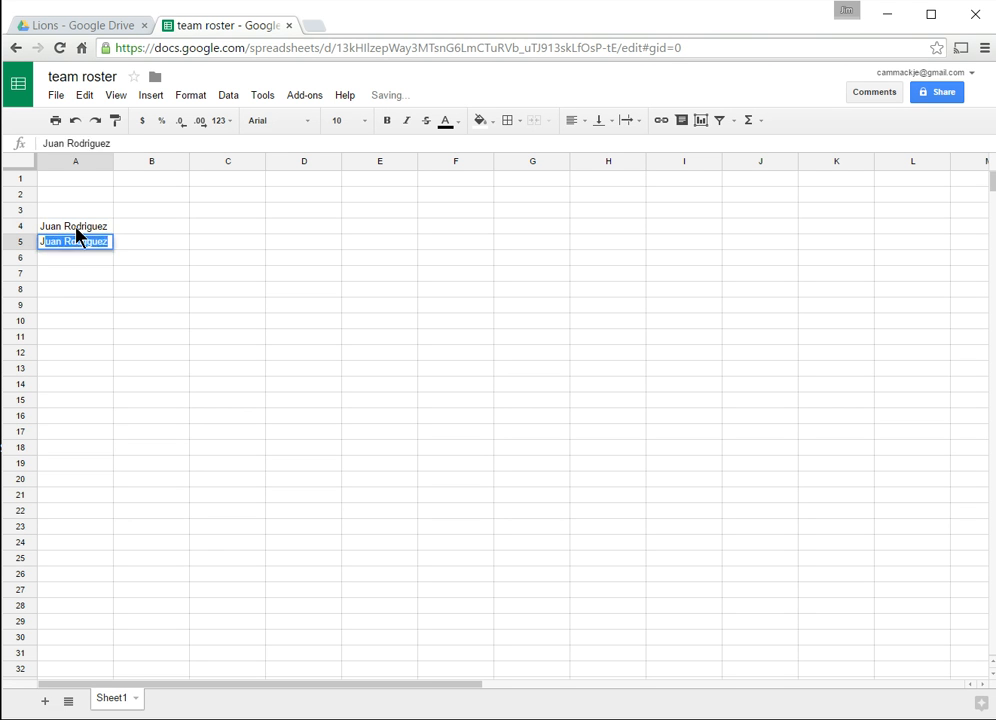
type("th")
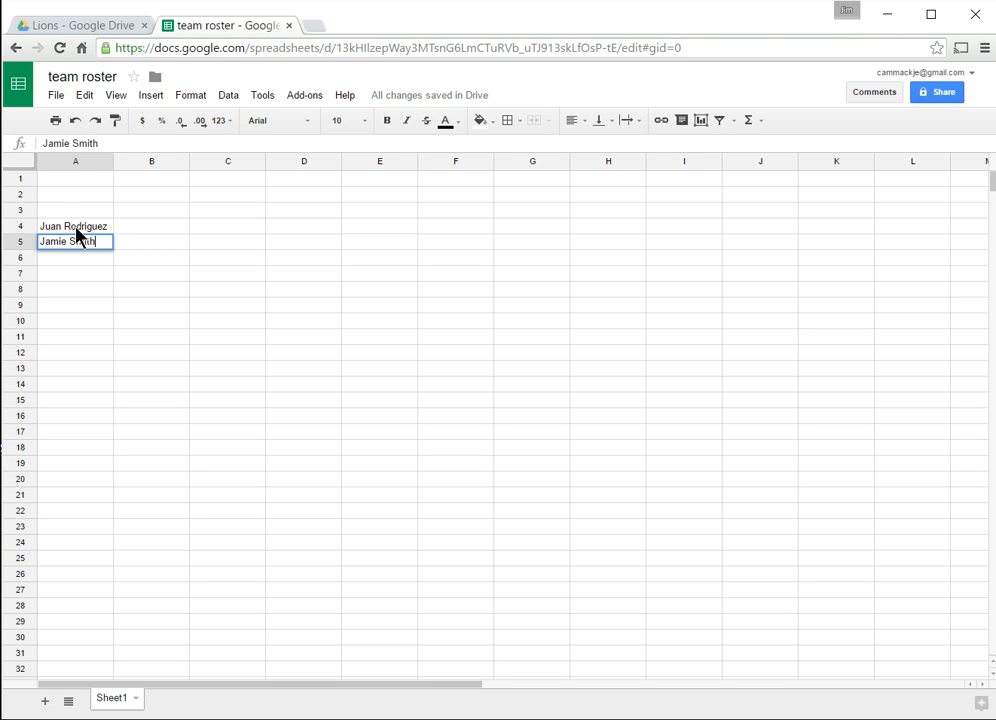
key("Return")
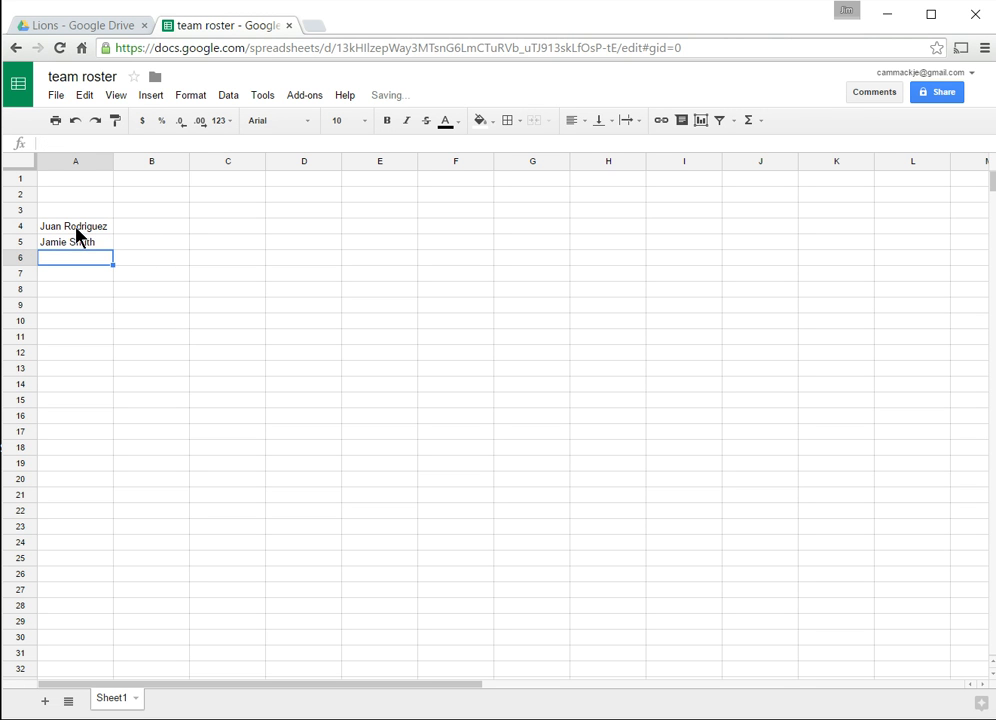
type("Hoang")
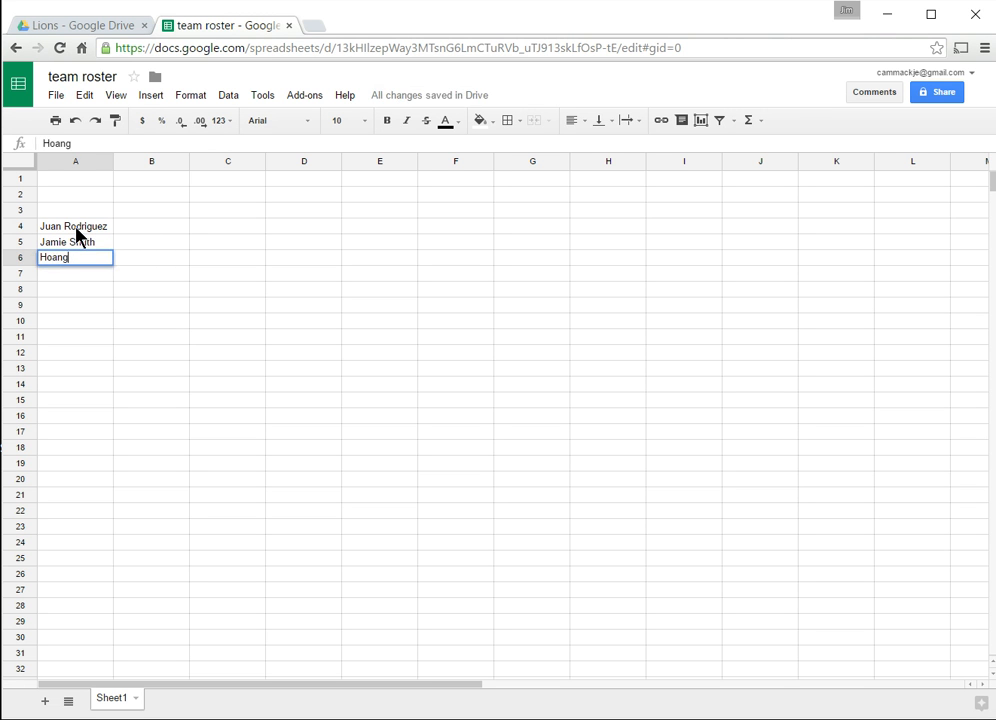
type(" Nguyen")
left_click(144, 310)
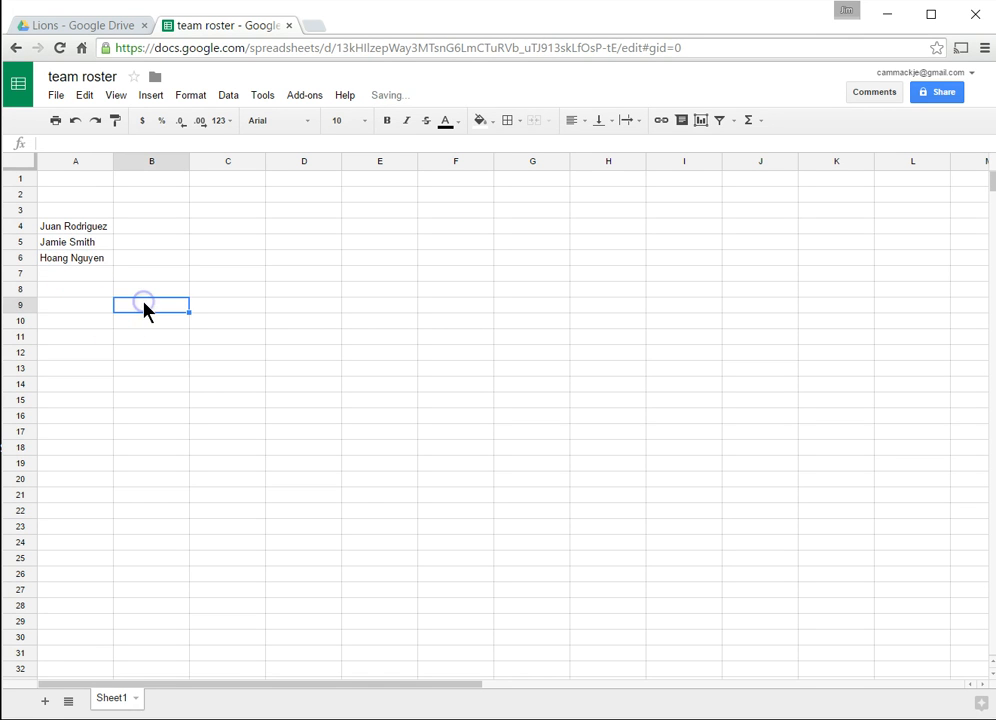
- Add the heading Position in B3, with Pitcher in B4 and Catcher in B5
left_click(170, 215)
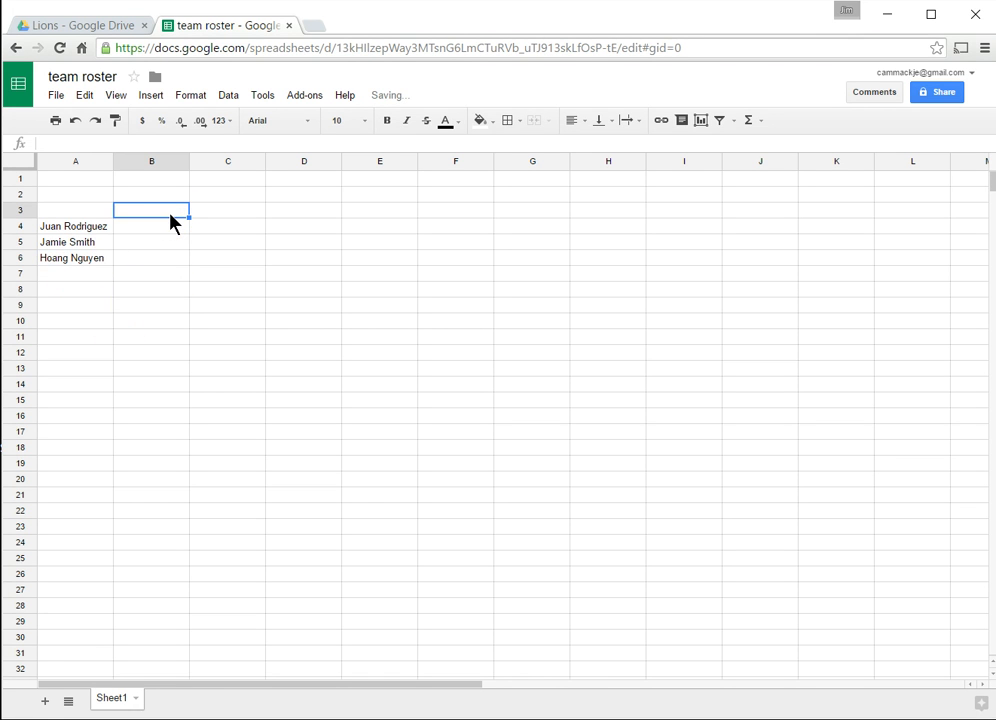
type("Position")
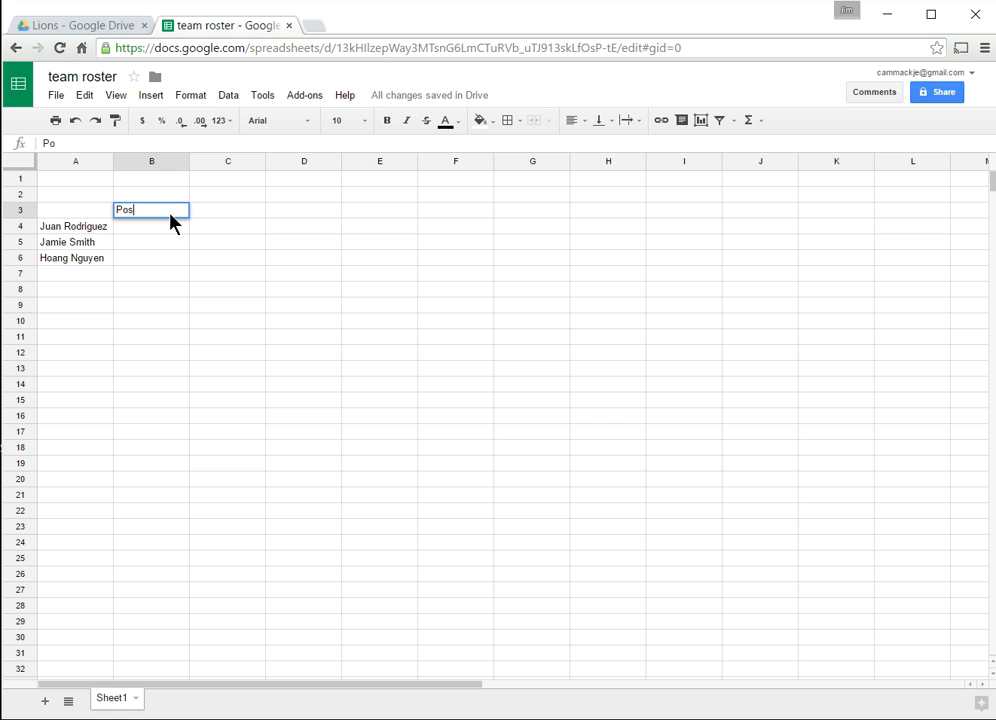
left_click(162, 228)
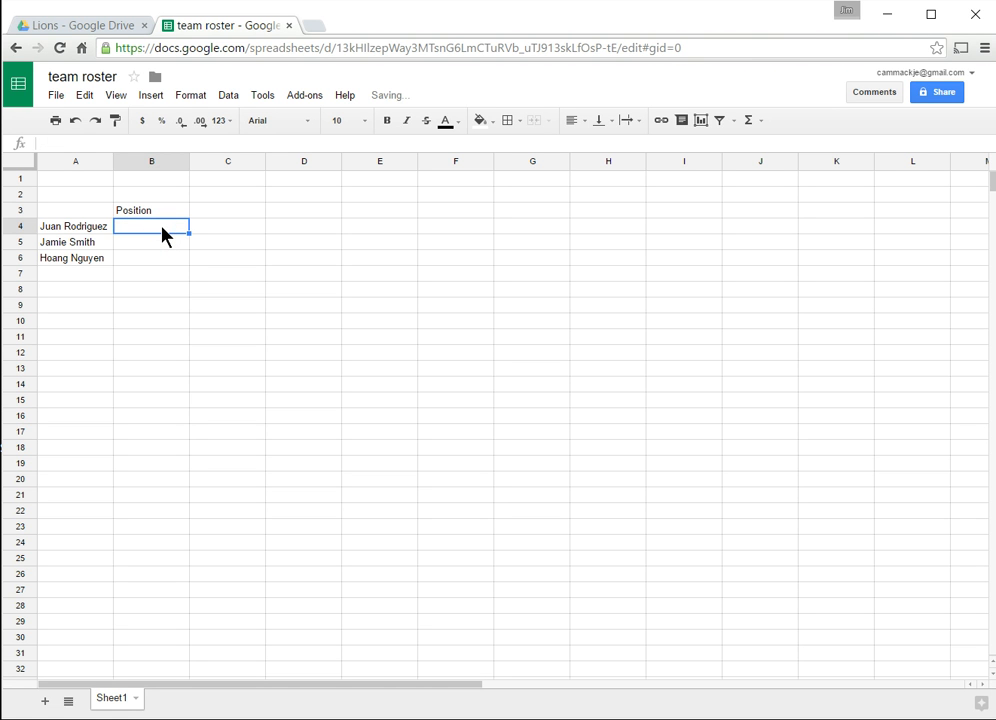
type("Pitcher")
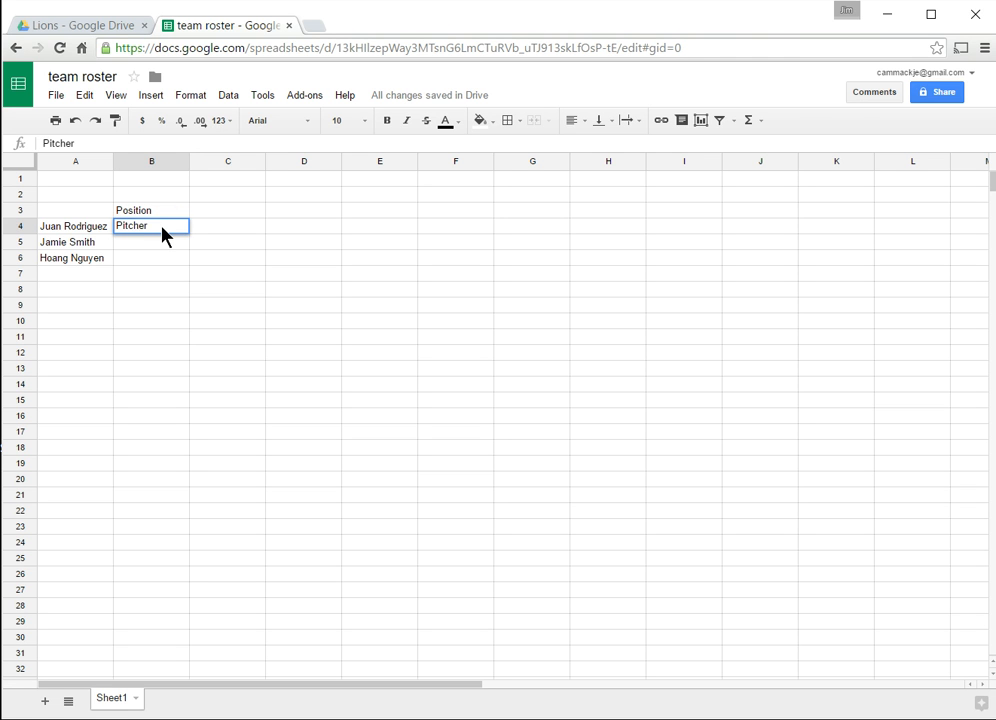
left_click(142, 246)
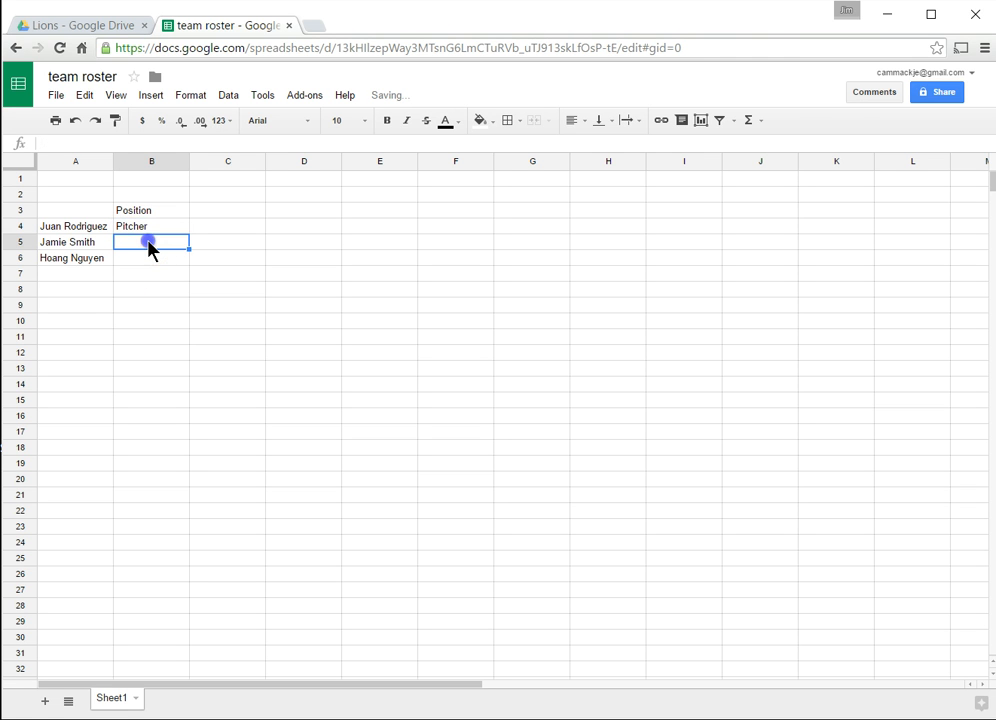
type("Catcher")
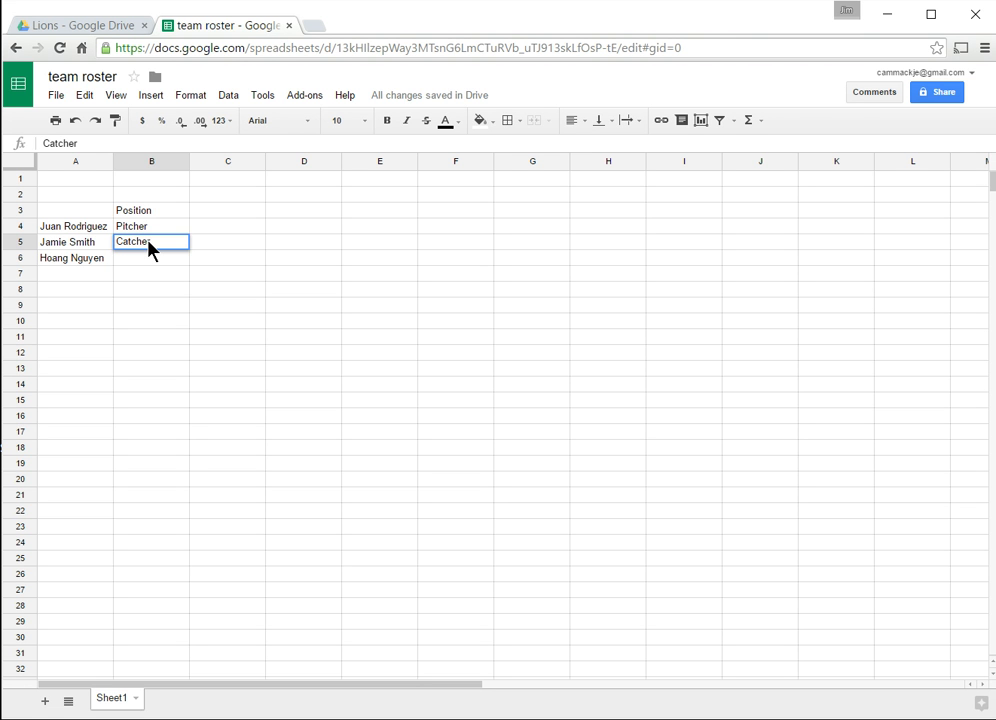
key("Tab")
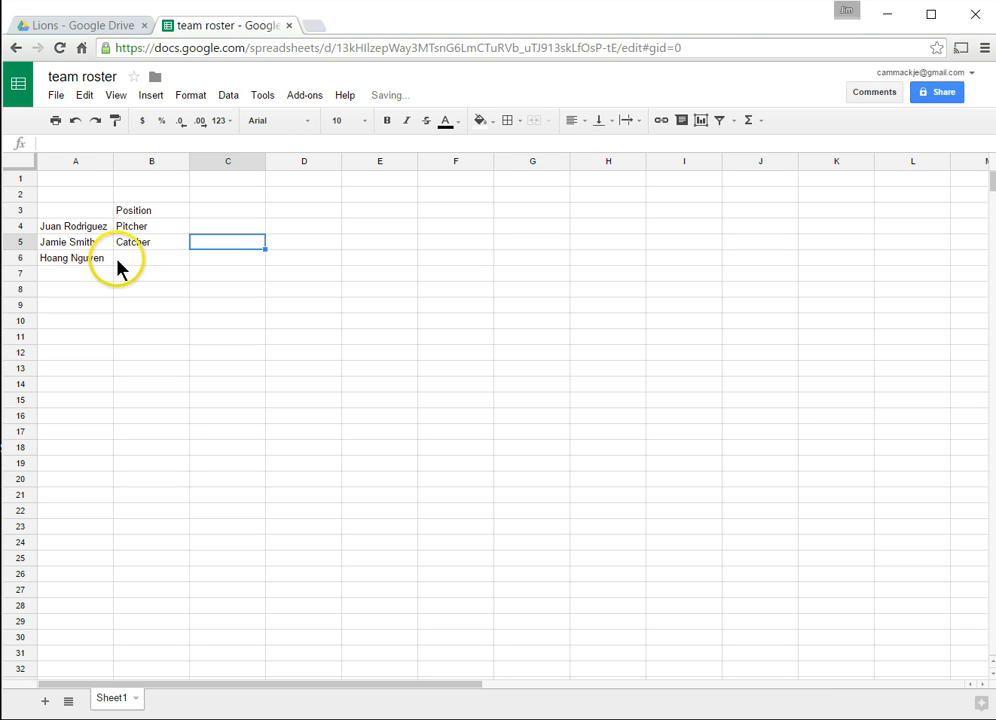
- Enter Left Field in B6 as the third player's position
left_click(117, 264)
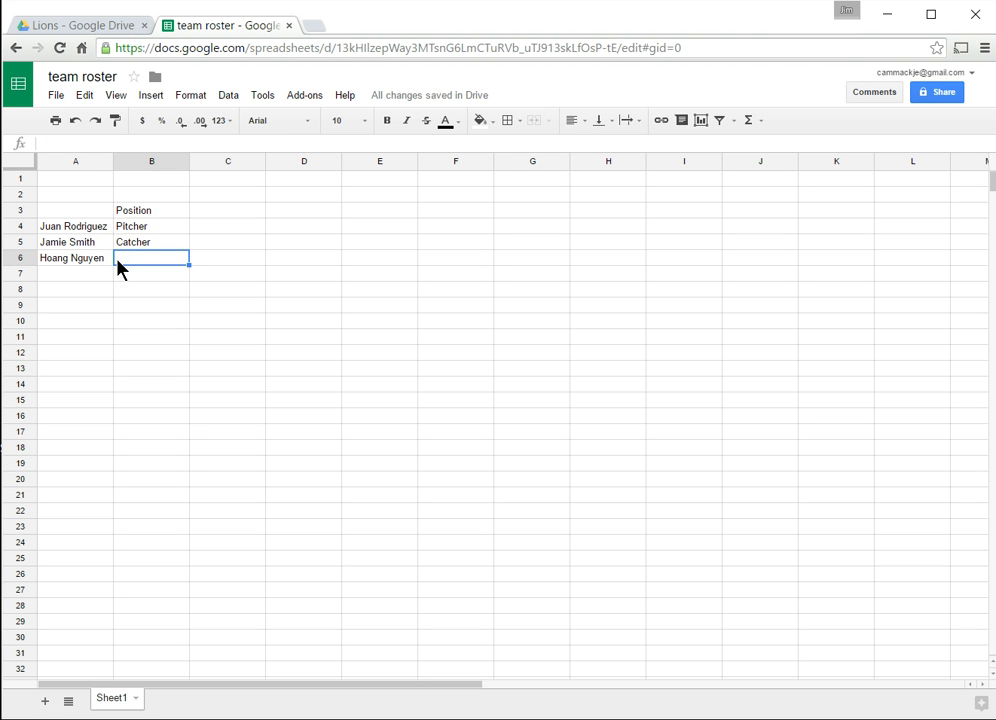
type("Left Filed")
key("BackSpace")
key("BackSpace")
key("BackSpace")
key("BackSpace")
type("ield")
left_click(168, 302)
left_click(238, 212)
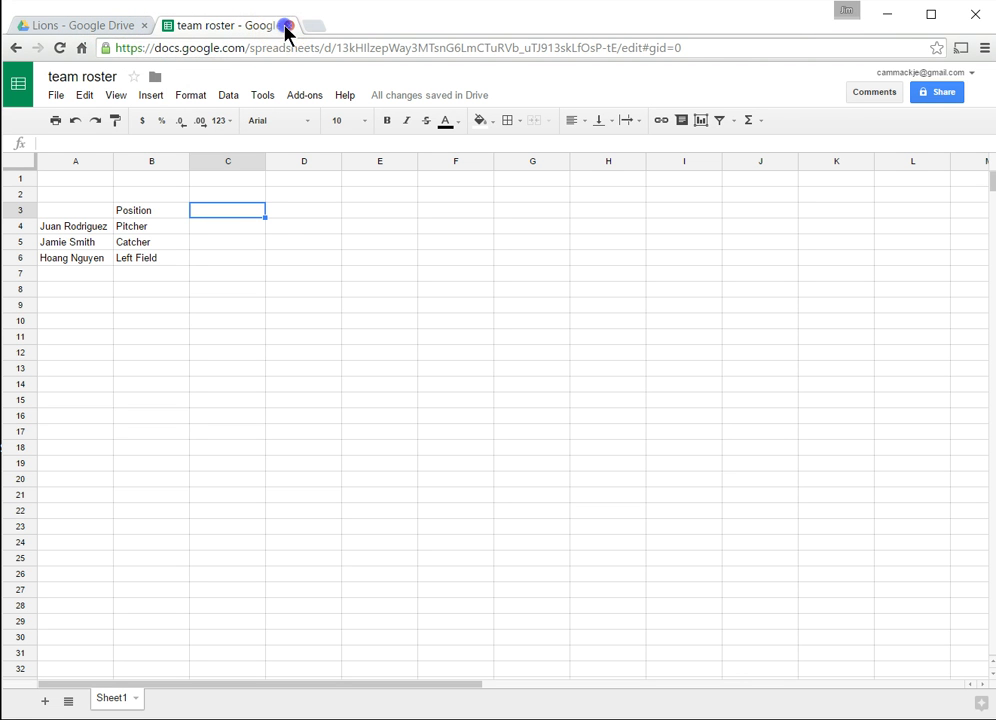
- Close the team roster spreadsheet, check the contents of the Lions folder, and return to My Drive
left_click(288, 27)
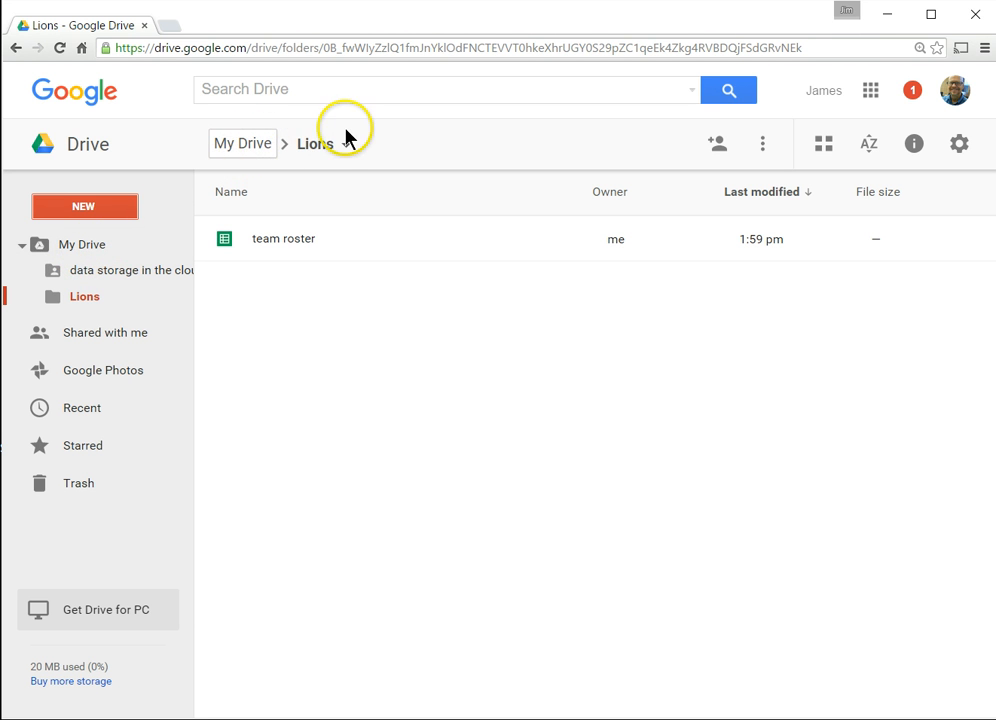
left_click(238, 153)
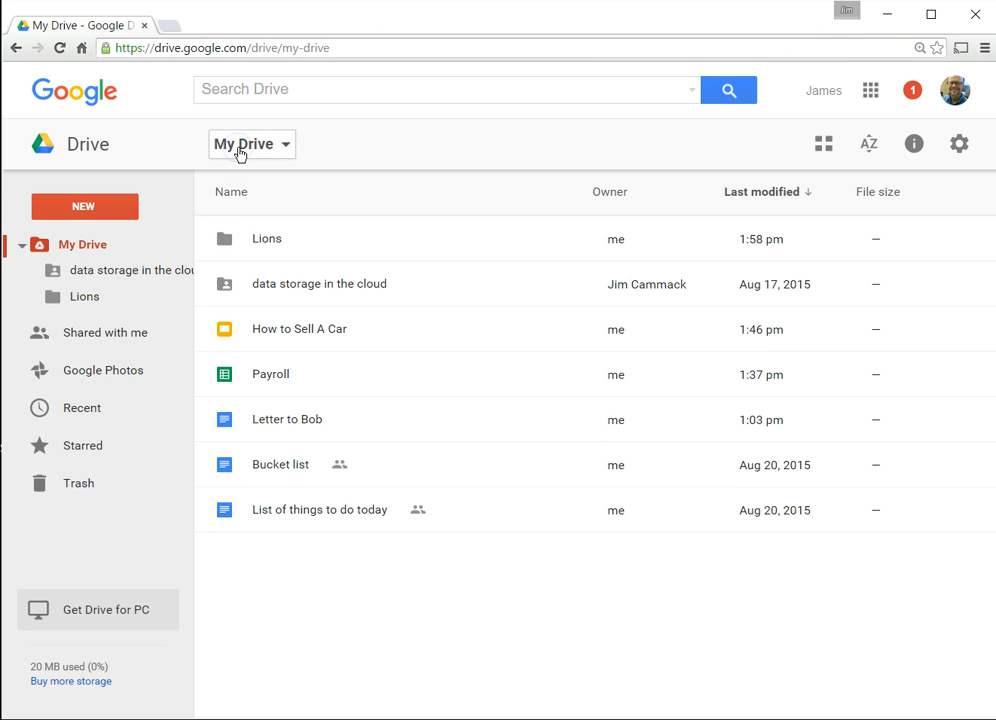
left_click(268, 246)
double_click(270, 245)
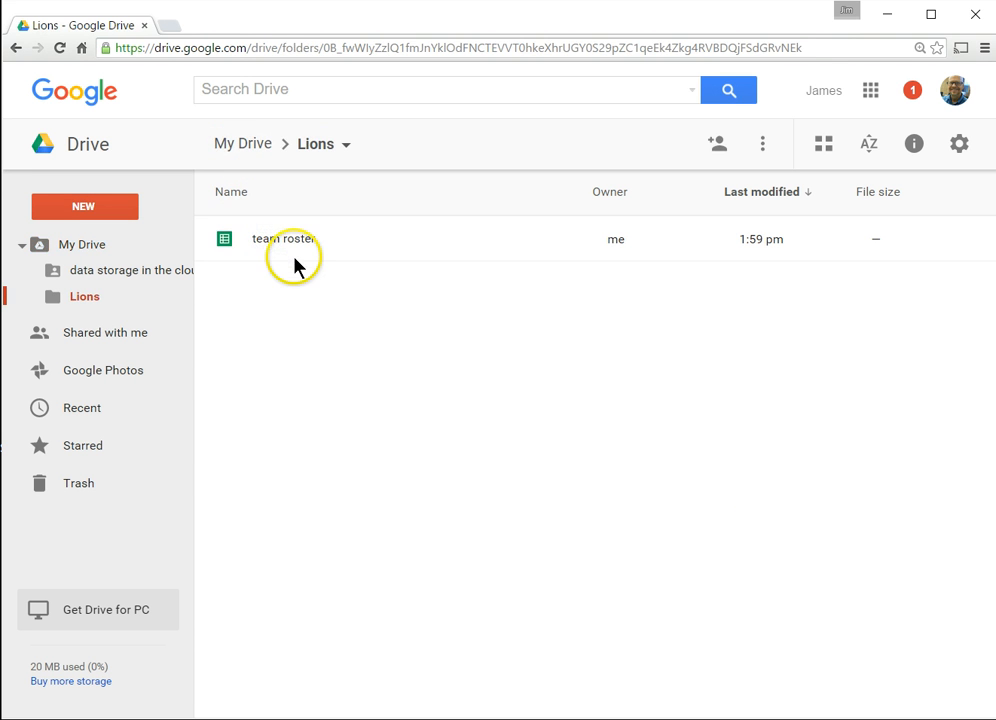
left_click(254, 153)
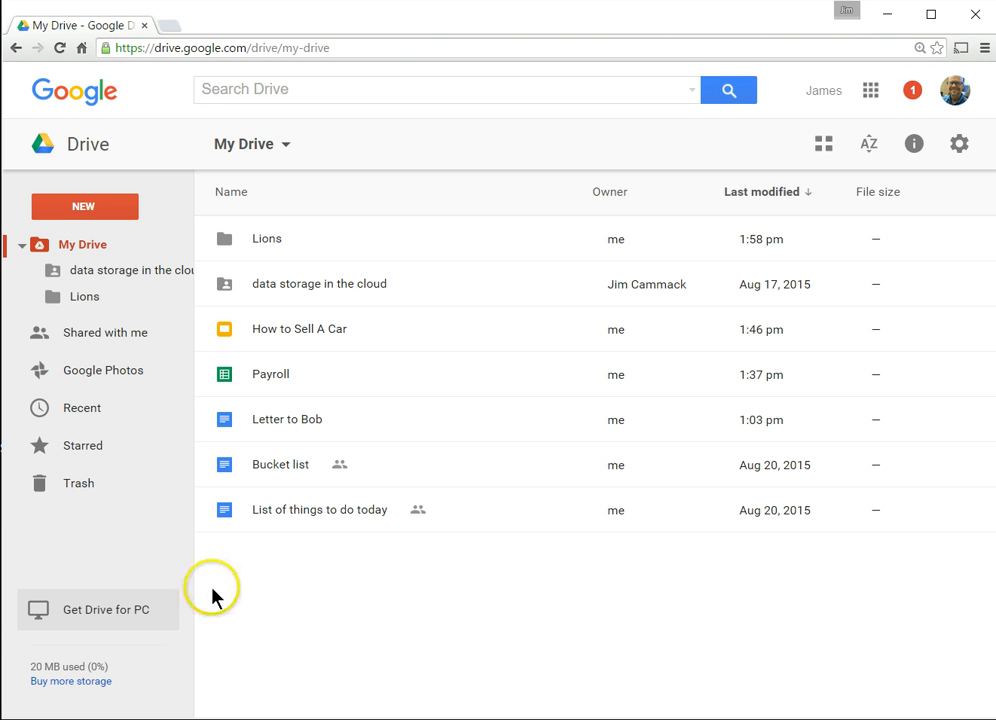
left_click(243, 94)
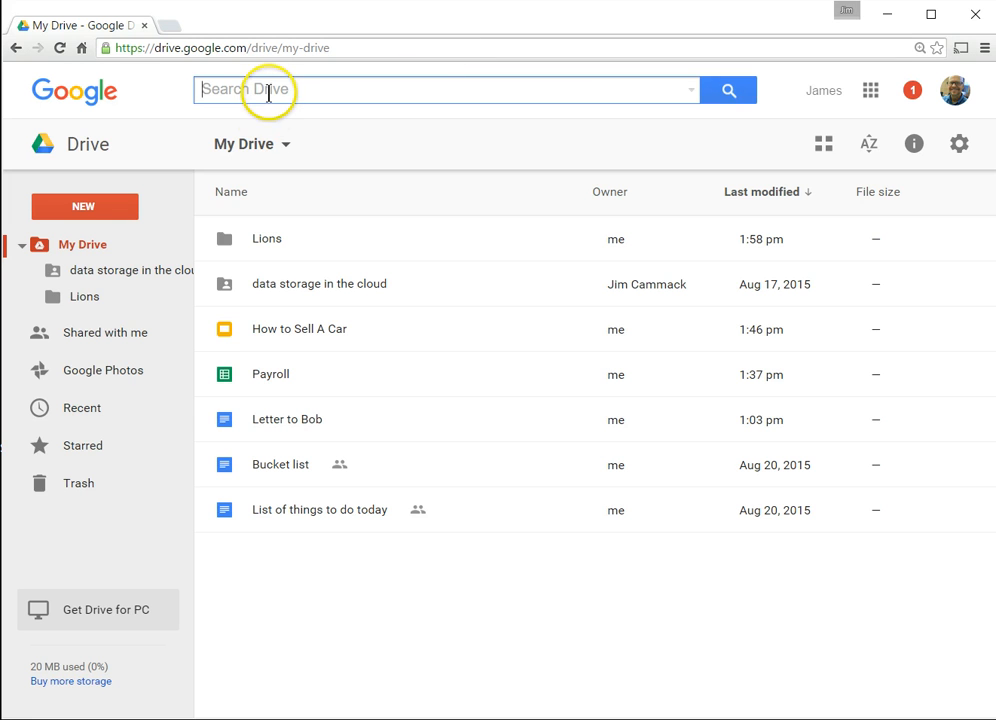
- Create a subfolder named Schedules inside the Lions folder and open it
double_click(266, 248)
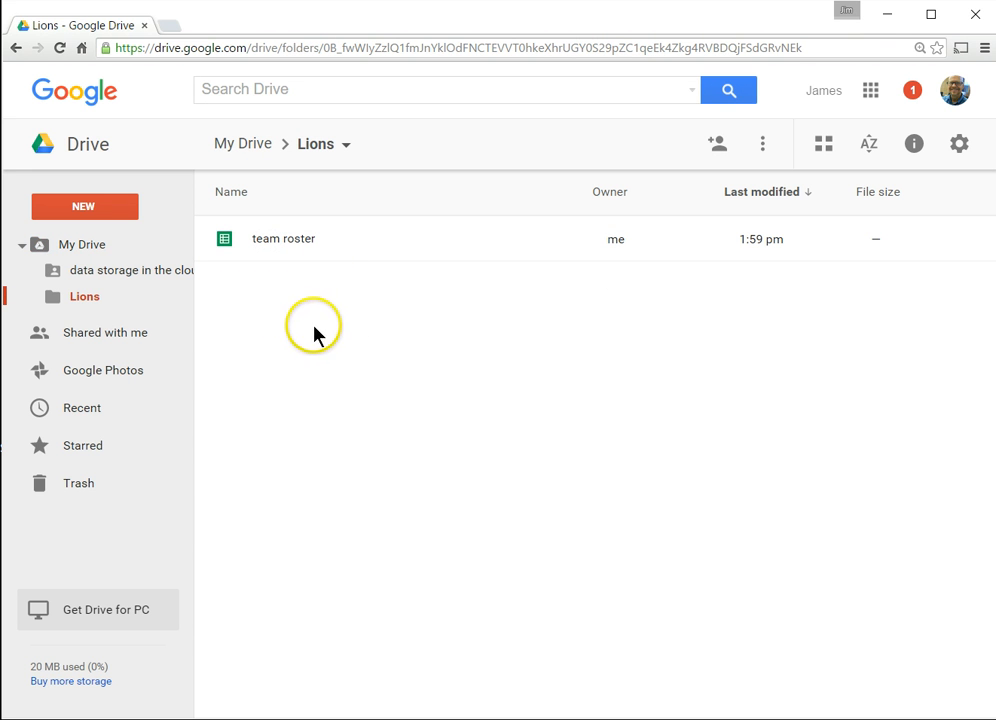
left_click(108, 210)
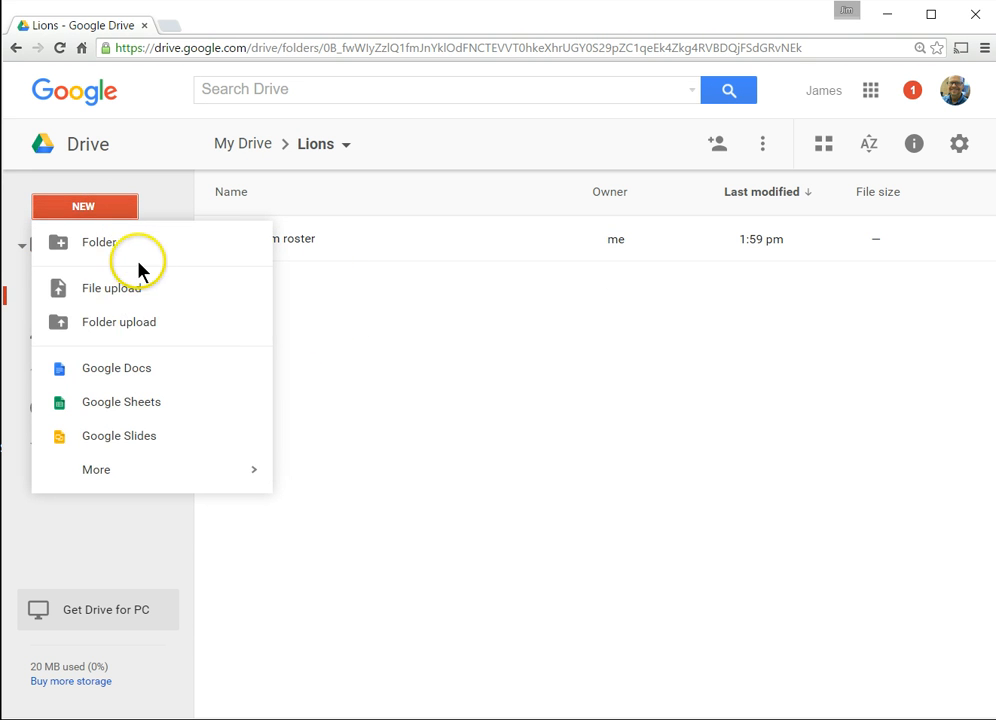
left_click(140, 257)
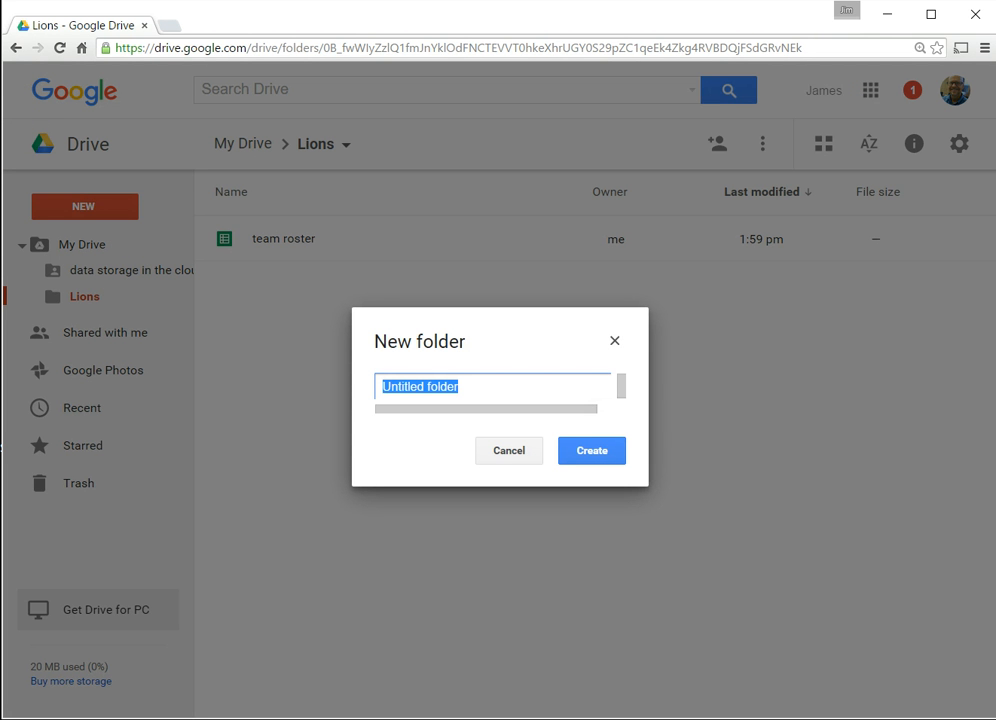
type("Sched")
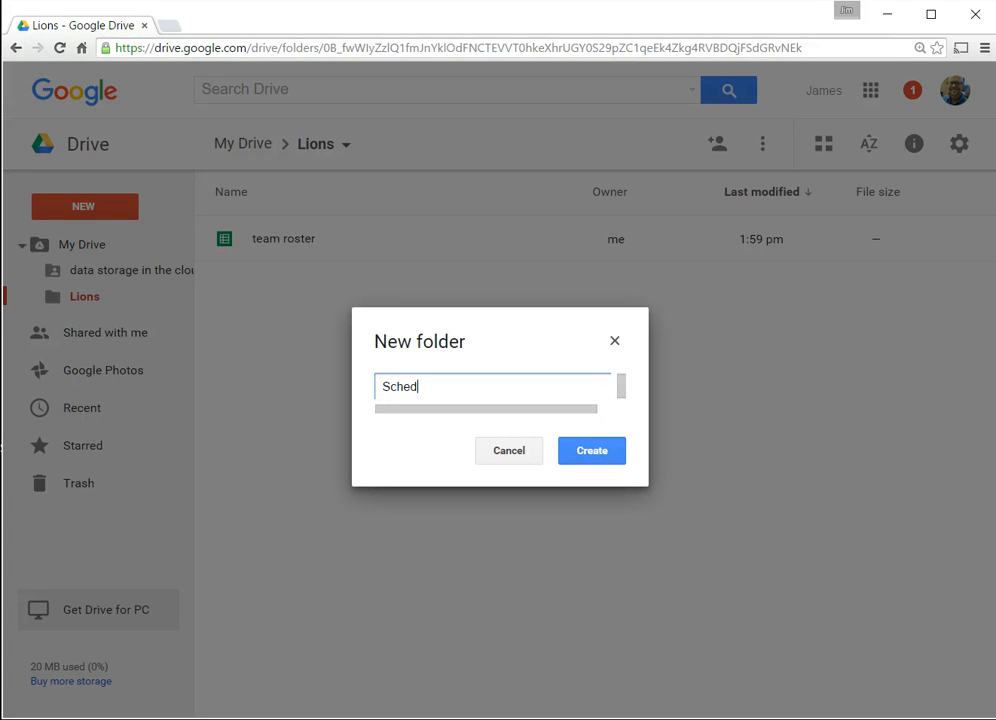
type("ules")
left_click(608, 458)
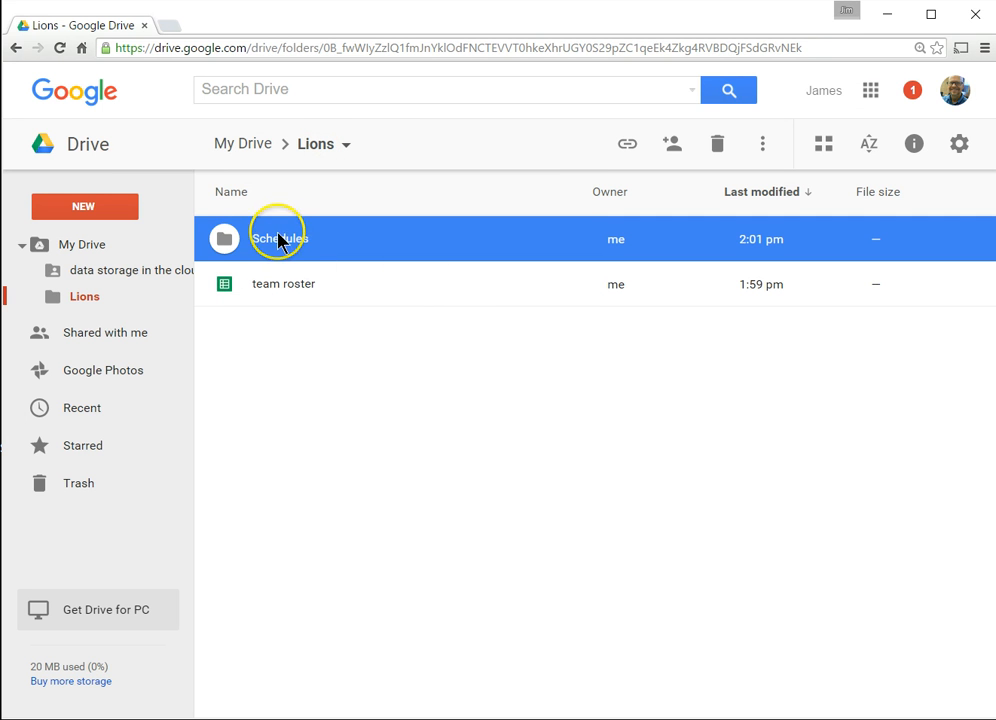
double_click(276, 242)
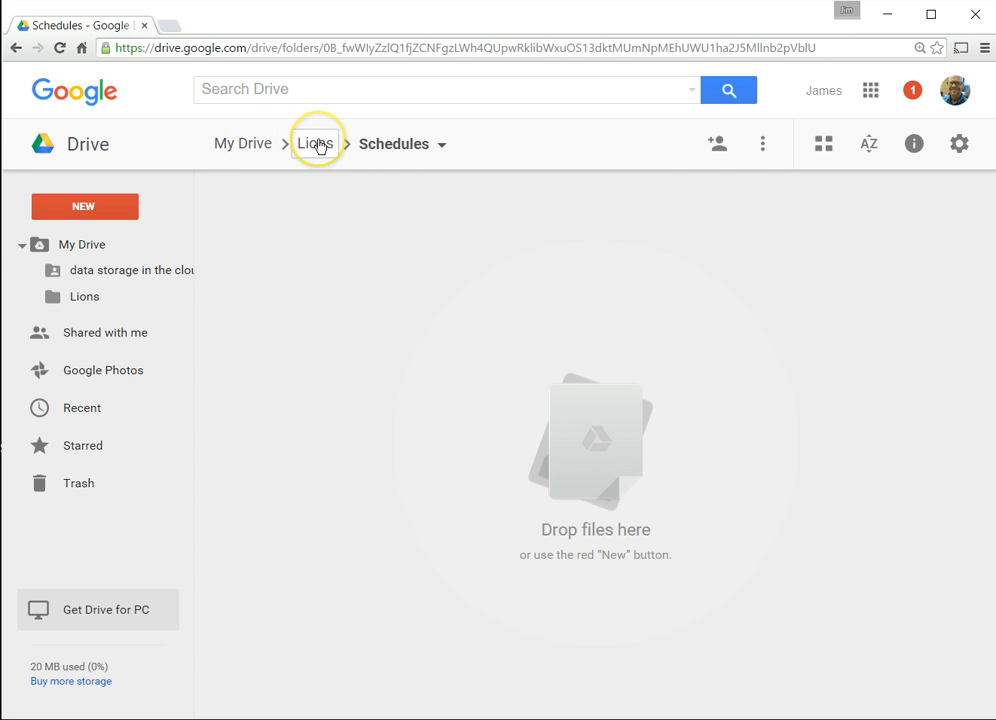
- Return to My Drive and rename the Lions folder as Lions Little League
left_click(240, 144)
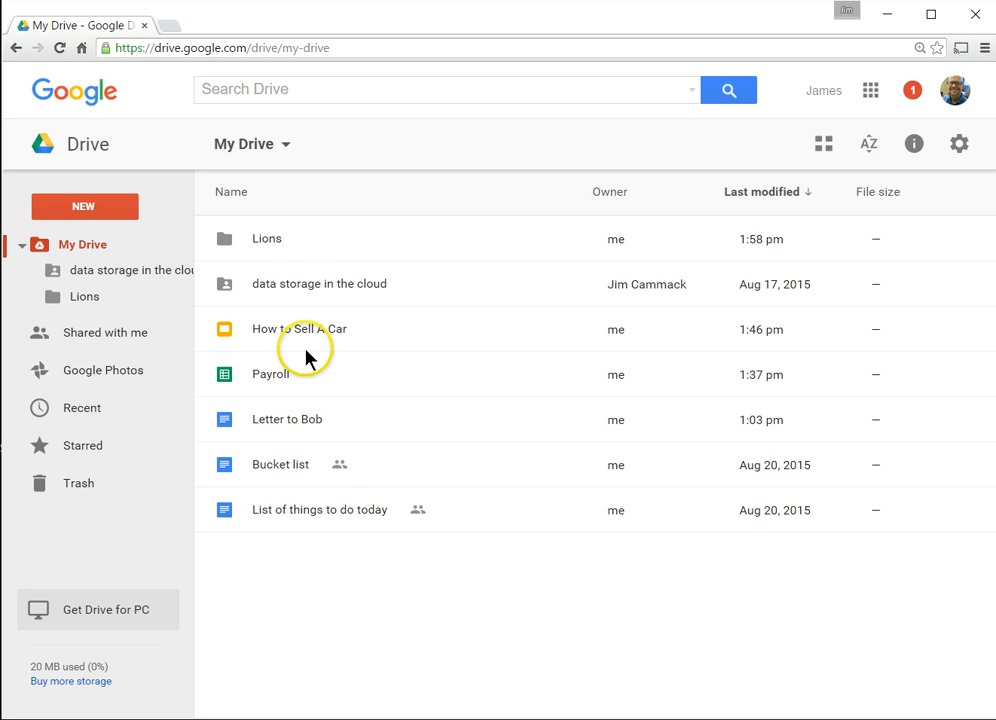
right_click(269, 241)
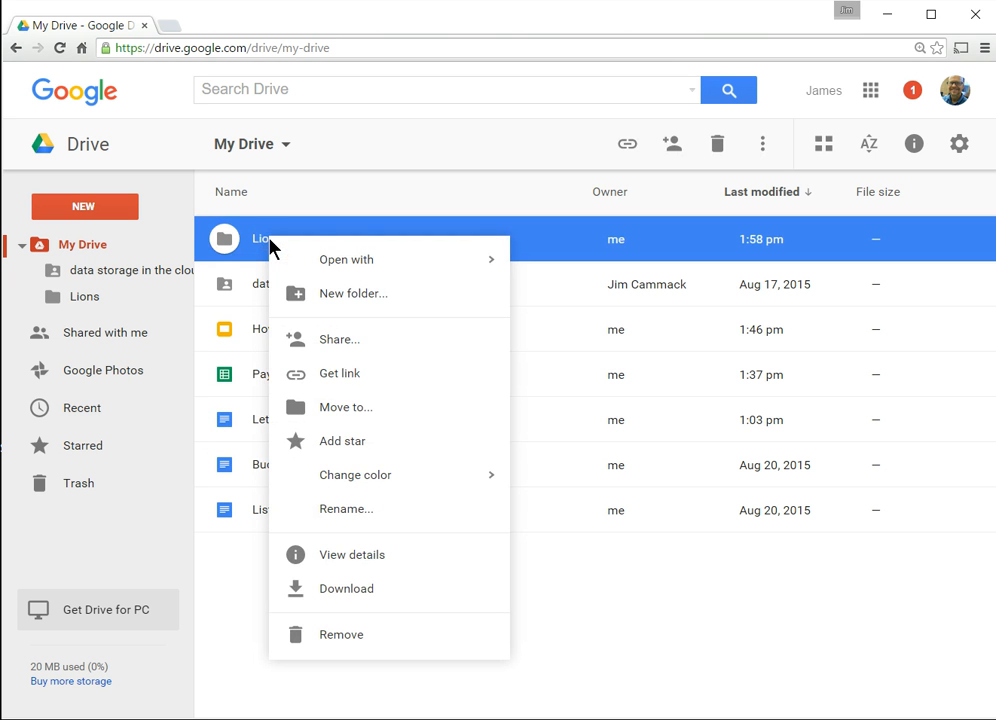
left_click(328, 512)
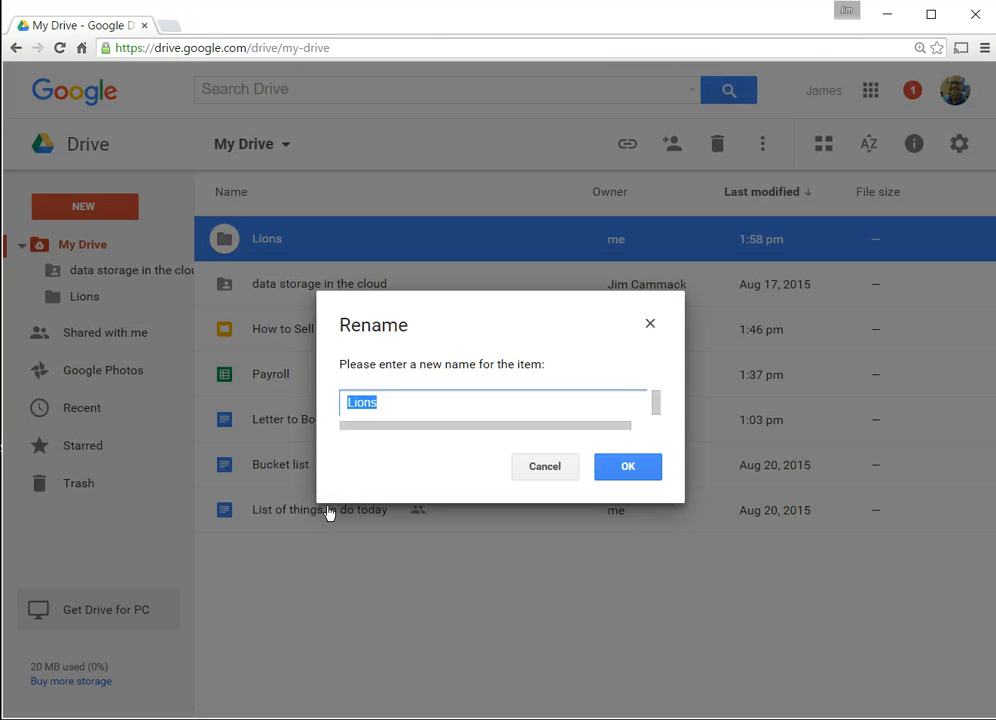
type("Lions Little Le")
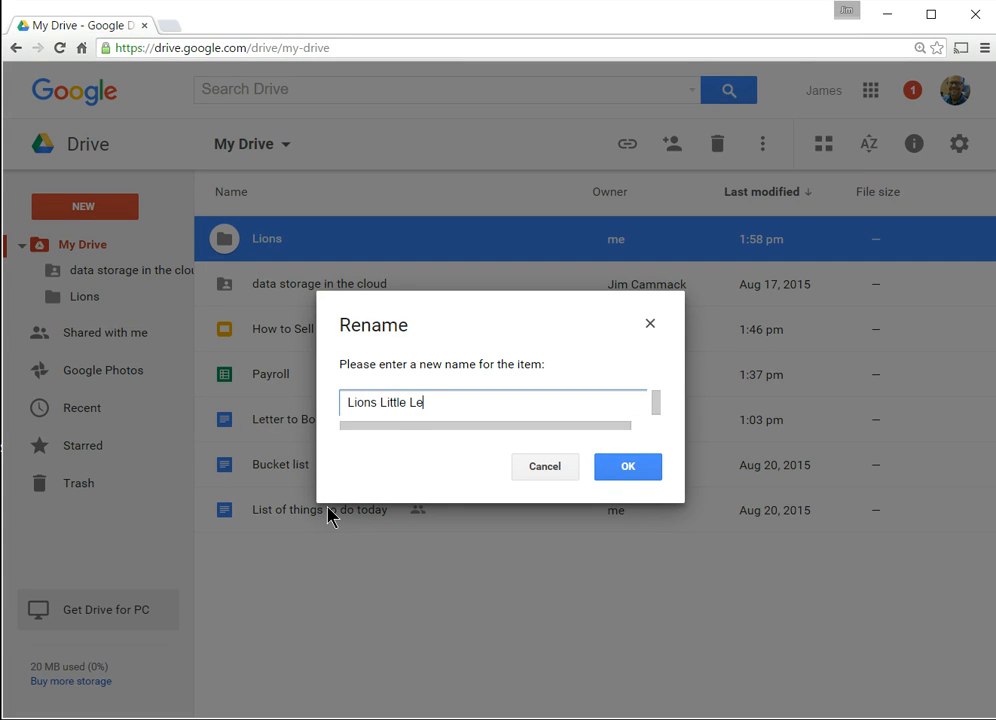
type("ague")
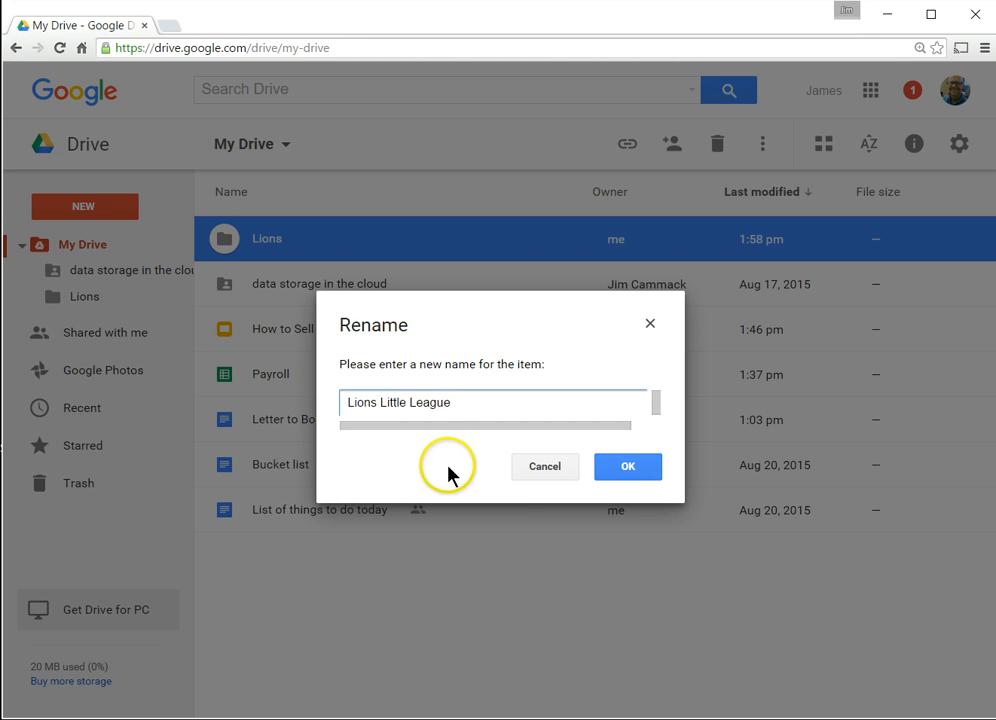
left_click(626, 467)
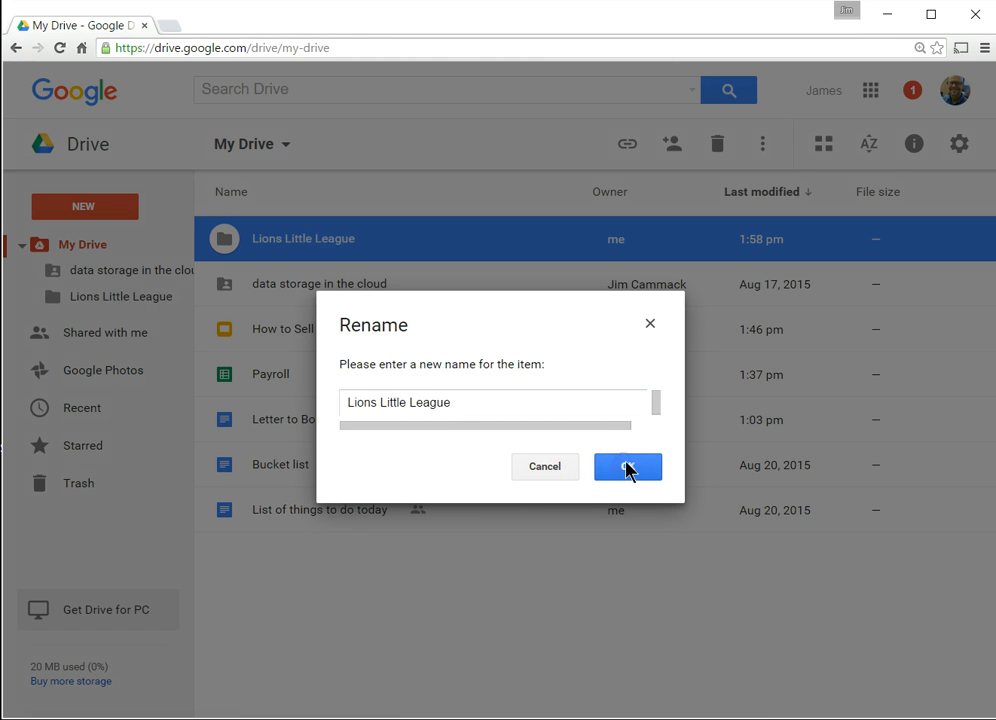